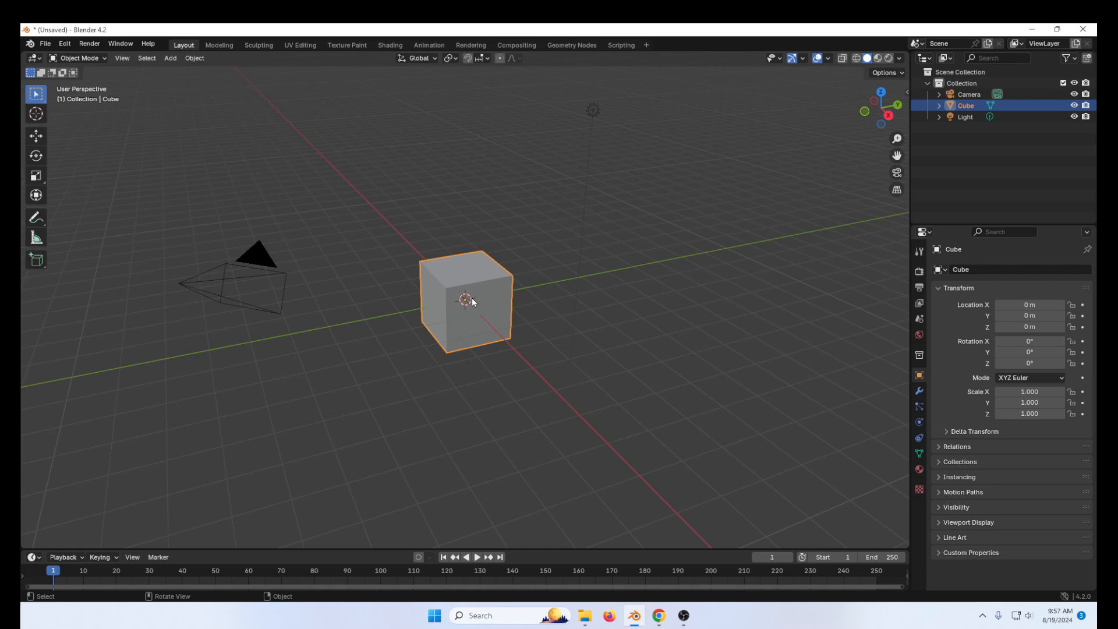
Delete the default cube from the scene
key(x)
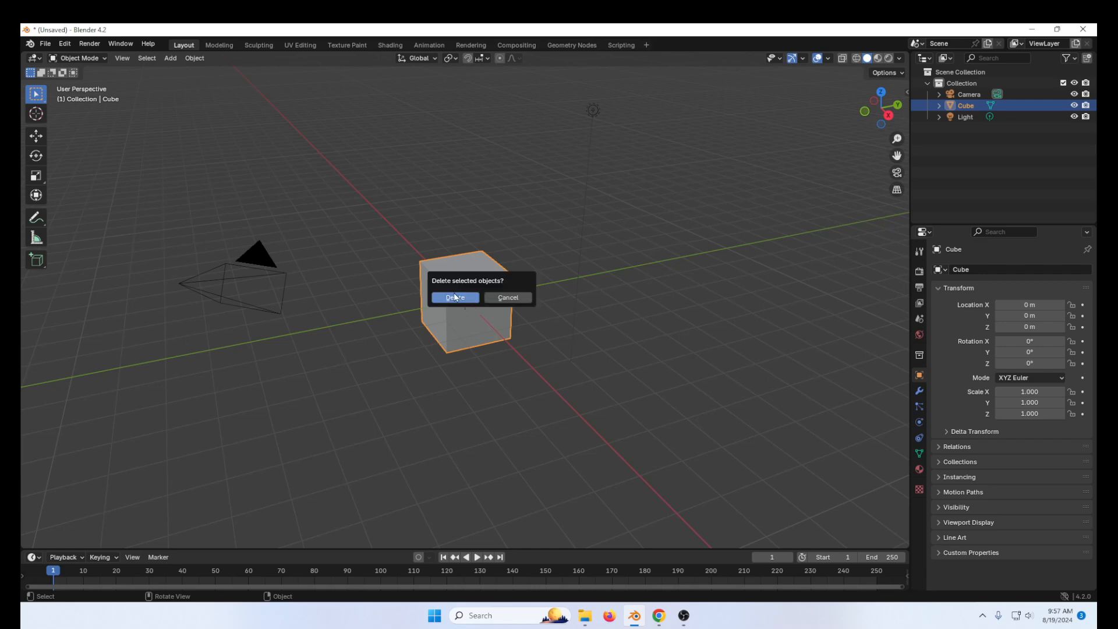
right_click(443, 269)
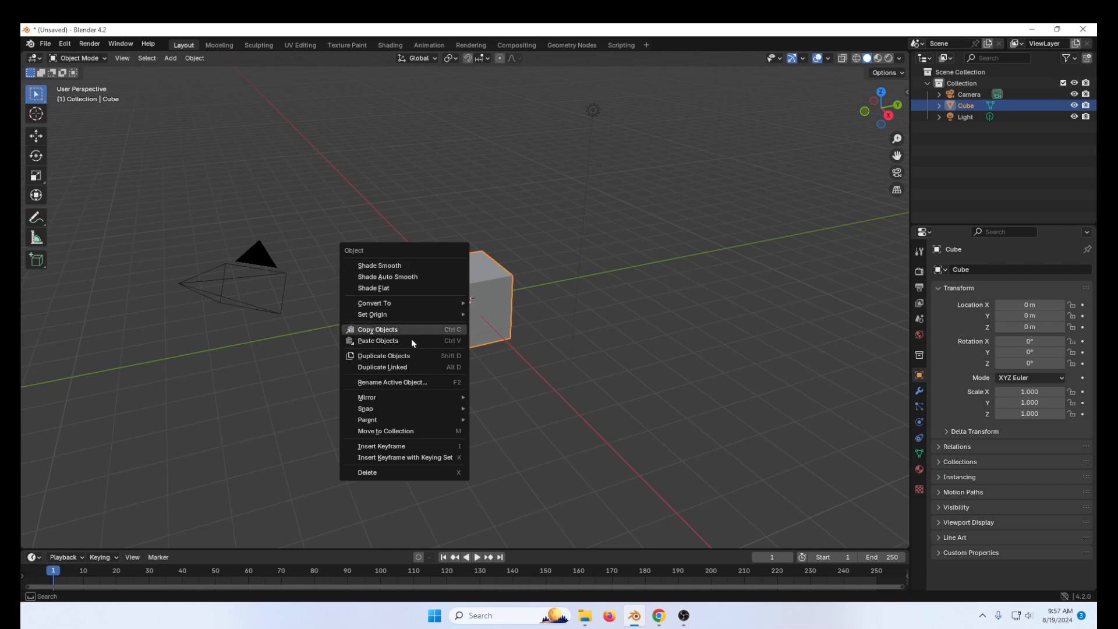
click(391, 471)
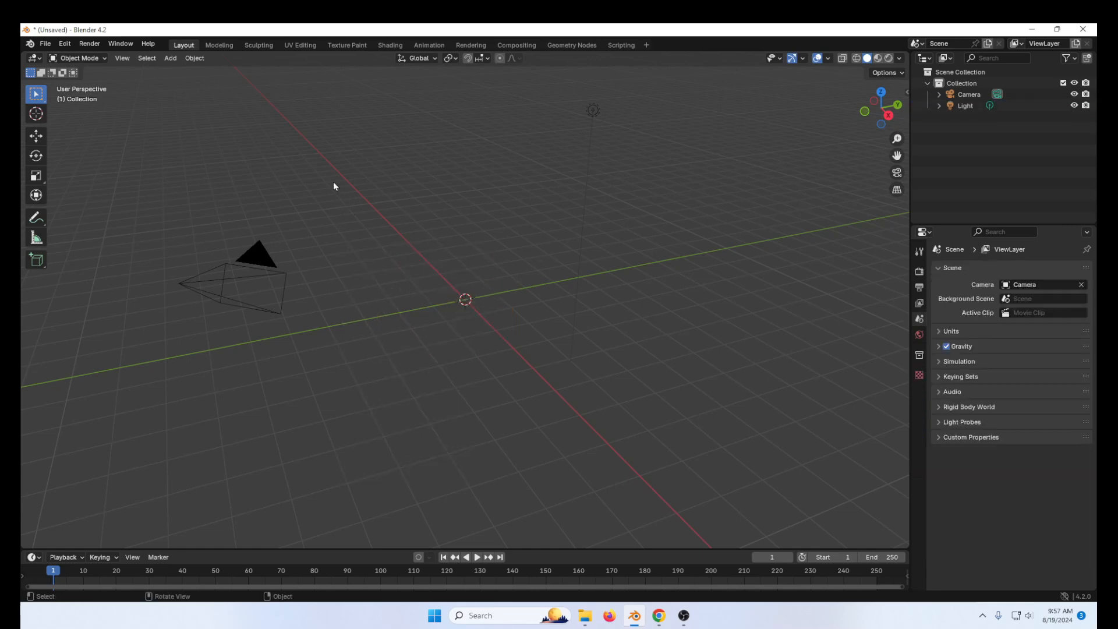
Add a text object at the origin and rotate it 90° about the global X axis
click(169, 59)
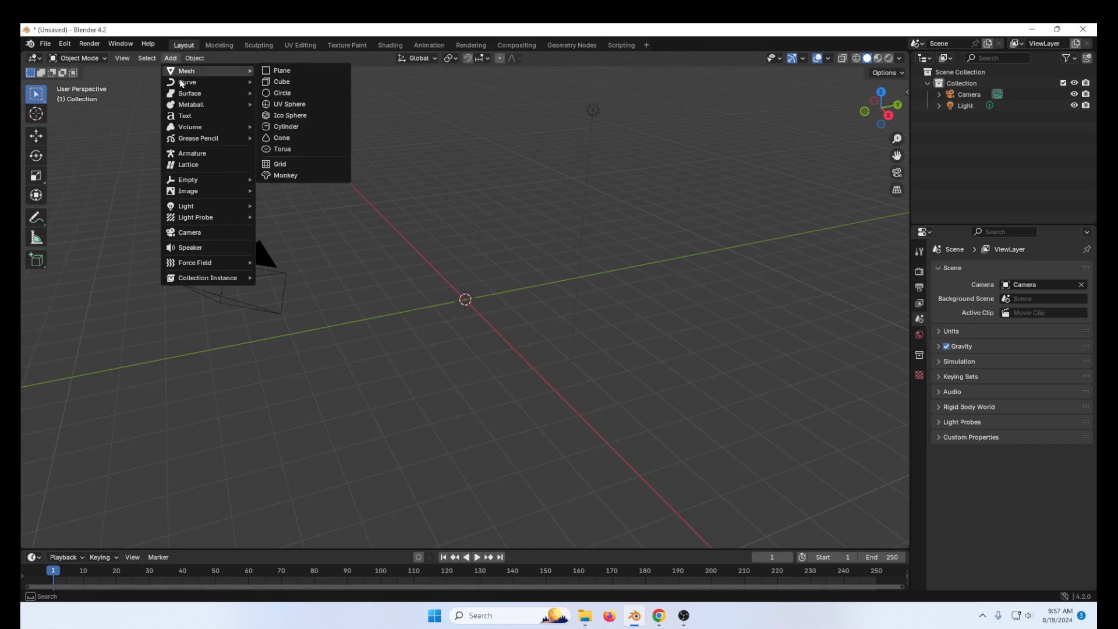
click(185, 117)
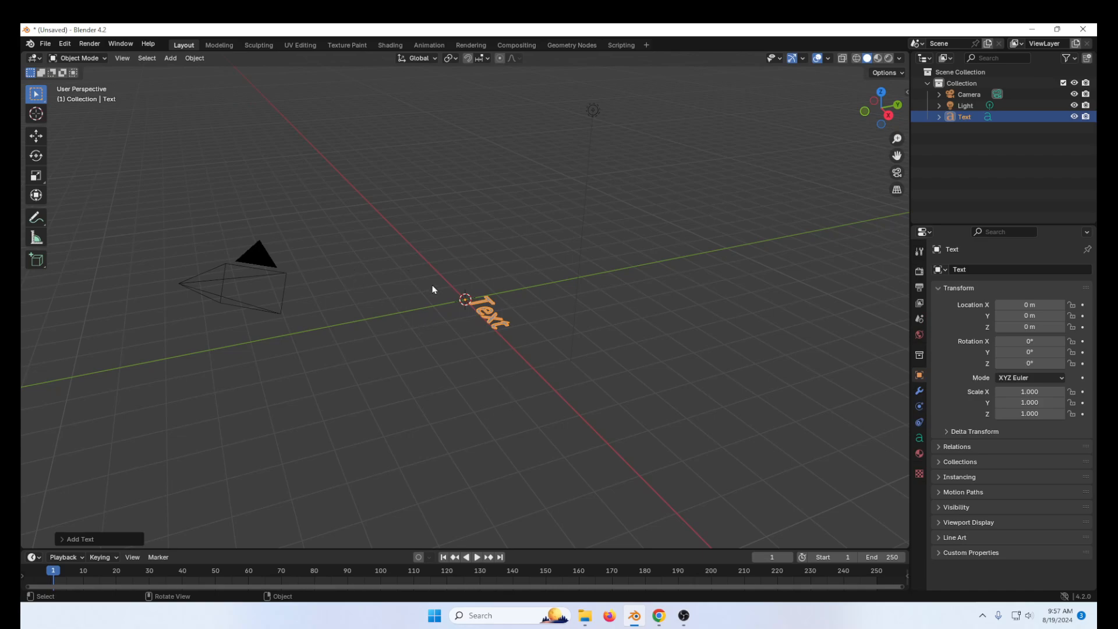
middle_drag(432, 289, 419, 319)
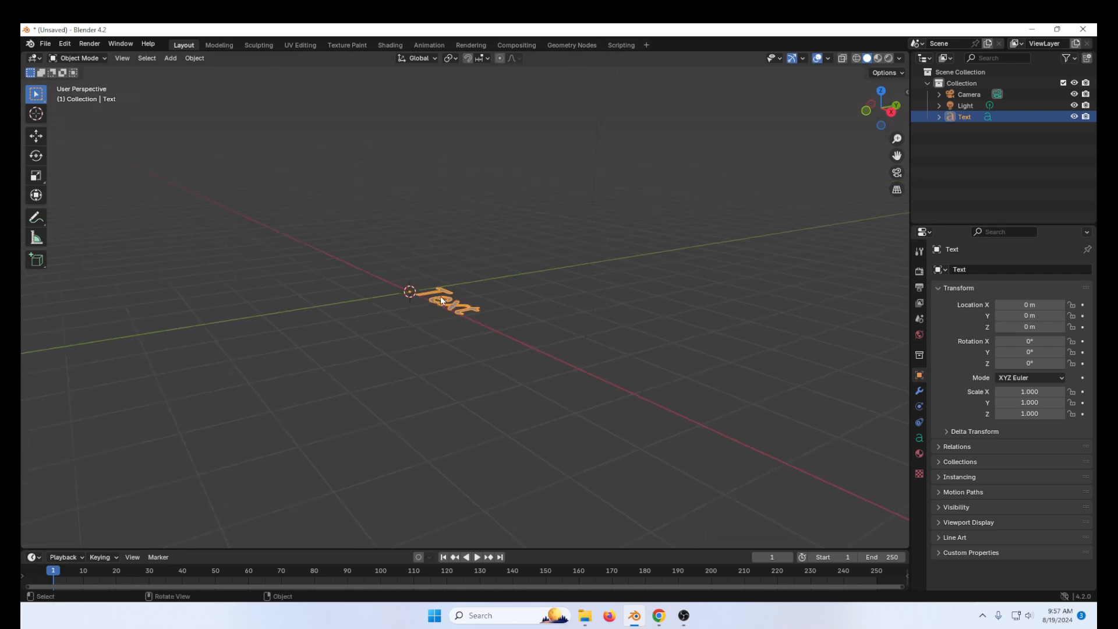
key(r)
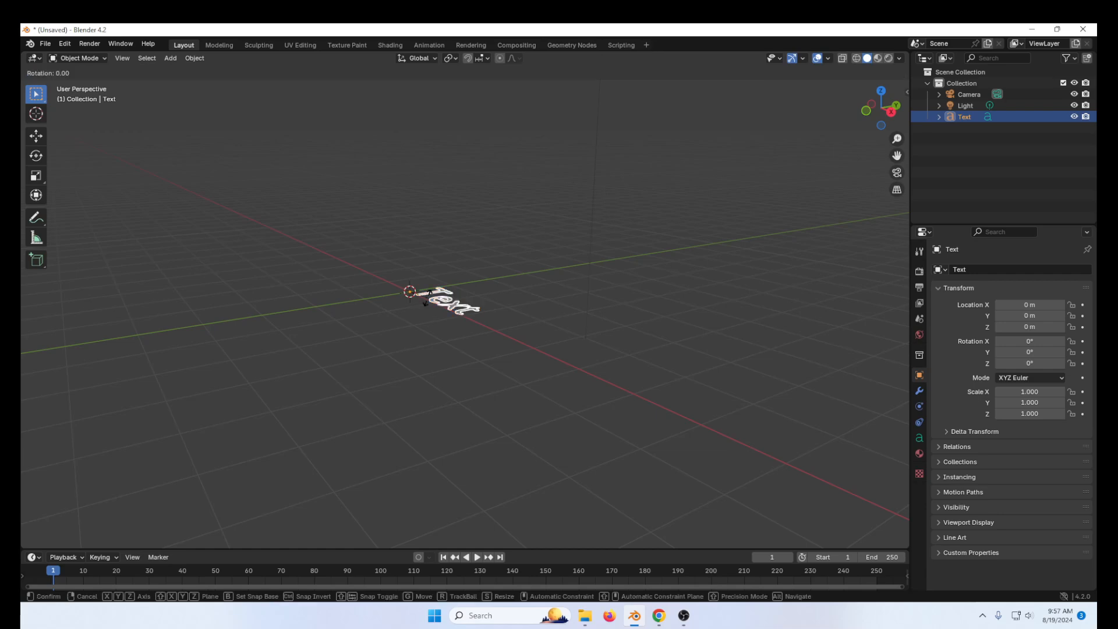
key(x)
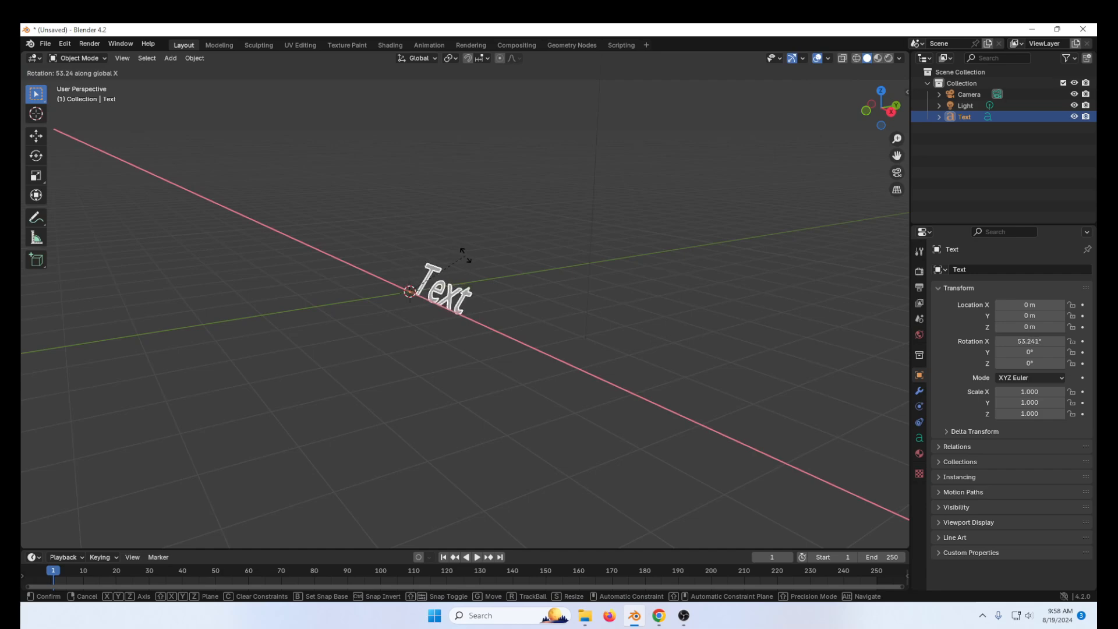
text(90)
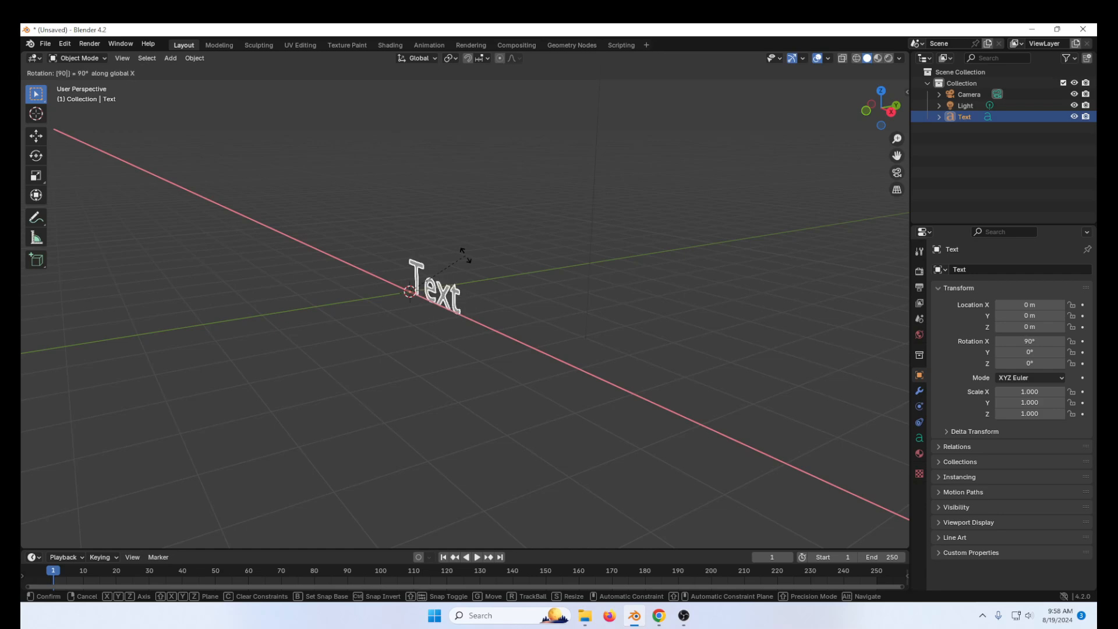
key(Return)
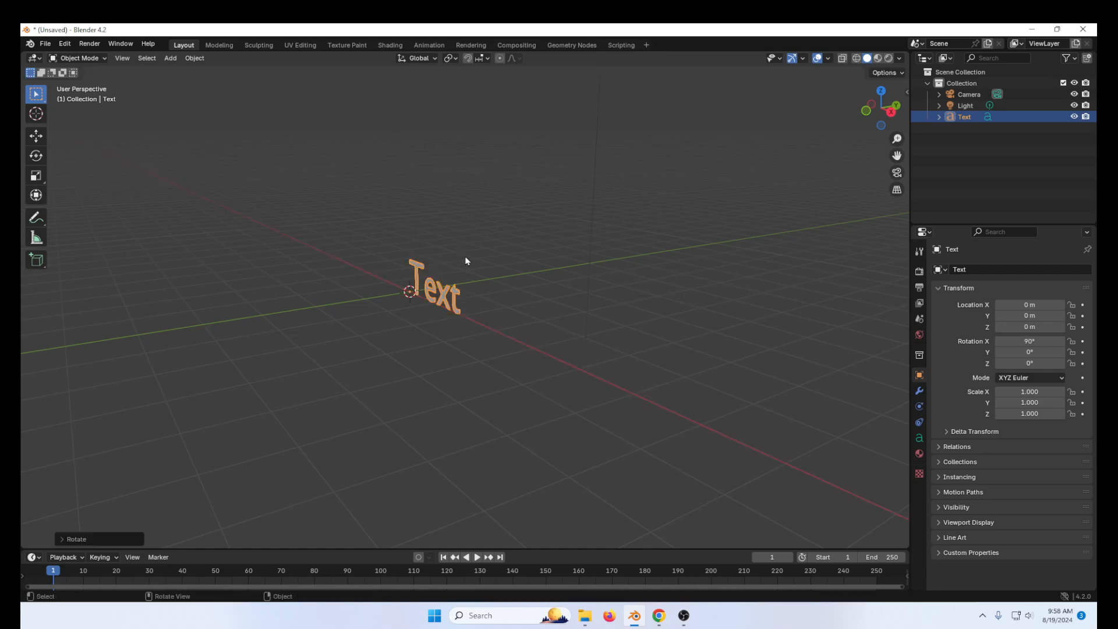
Enter Edit Mode on the text object and replace its default wording with BLENDER
middle_drag(466, 261, 450, 303)
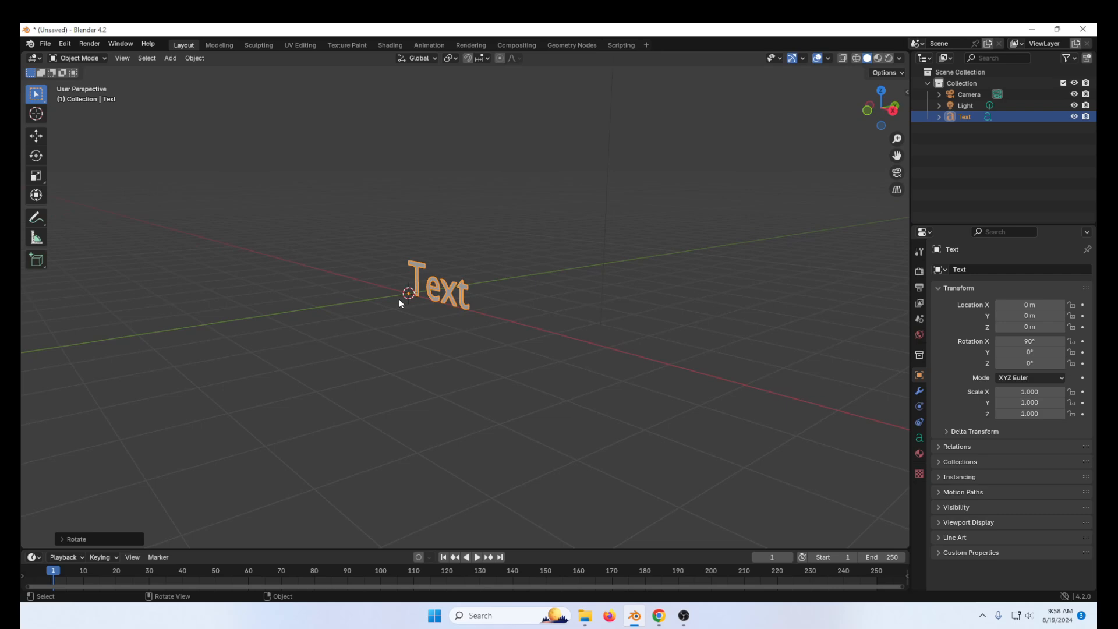
click(81, 58)
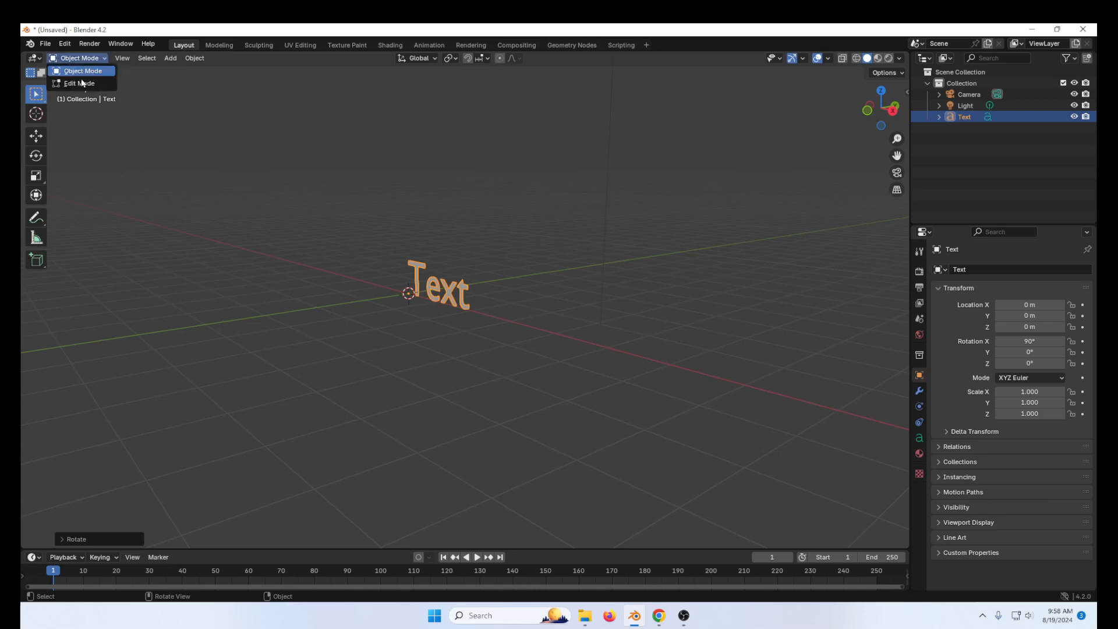
click(78, 83)
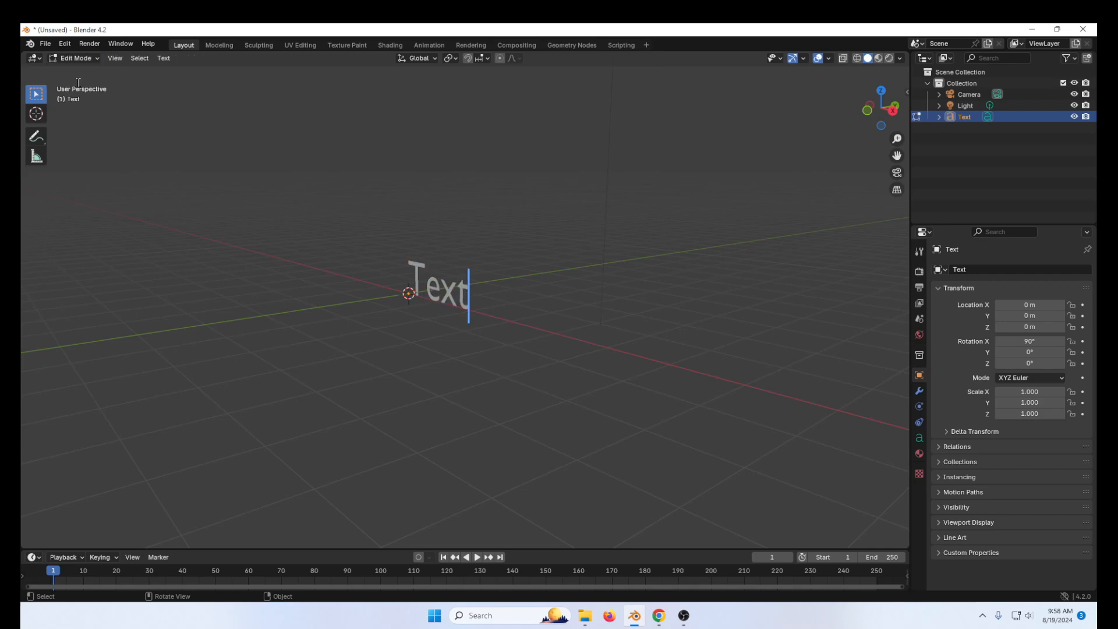
key(BackSpace)
key(BackSpace)
key(BackSpace)
key(BackSpace)
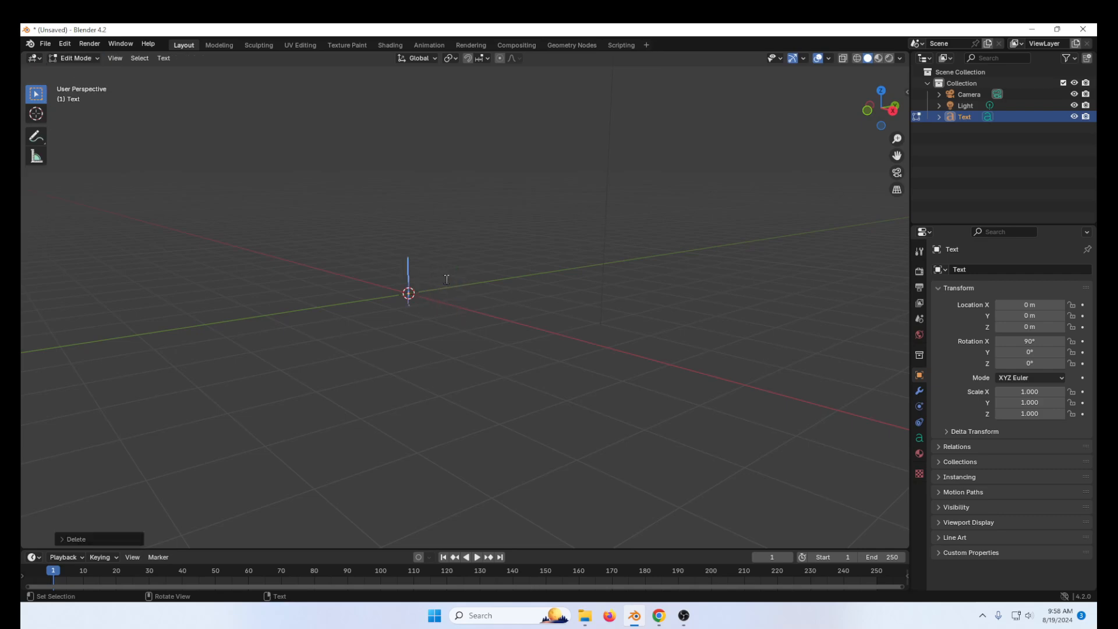
text(BLENDER)
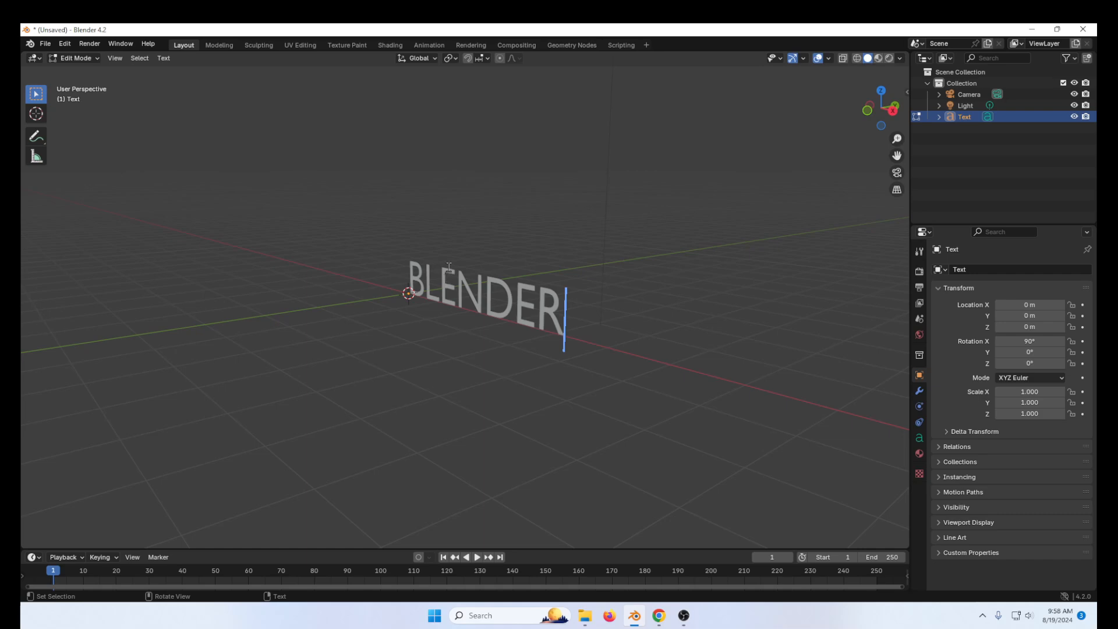
Add IS and COOL on two separate lines below BLENDER and return to Object Mode
key(Home)
text(IS)
key(Return)
text(COOL)
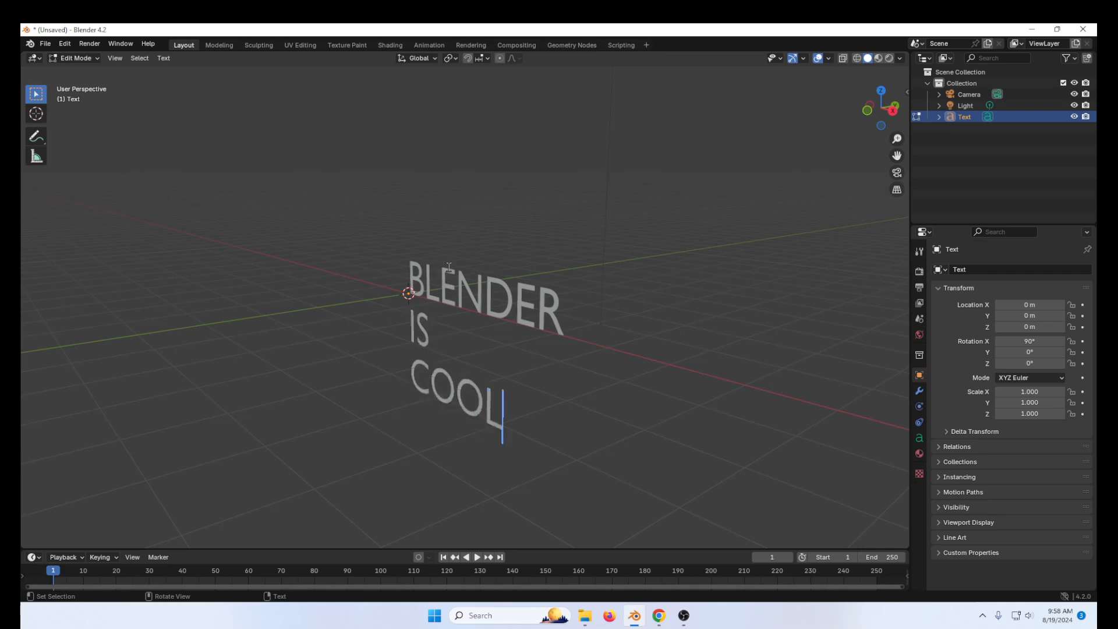
key(Return)
middle_drag(448, 266, 425, 318)
key(Tab)
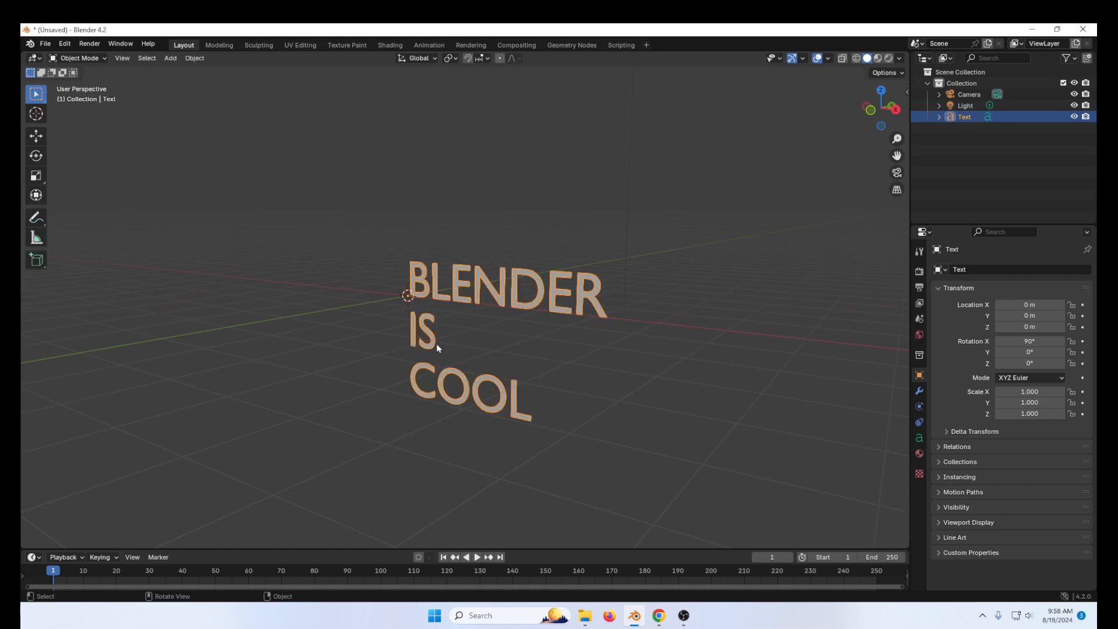
Reopen the text for editing and delete the IS and COOL lines, leaving only BLENDER
key(Tab)
key(BackSpace)
key(BackSpace)
key(BackSpace)
key(BackSpace)
key(BackSpace)
key(BackSpace)
key(BackSpace)
key(BackSpace)
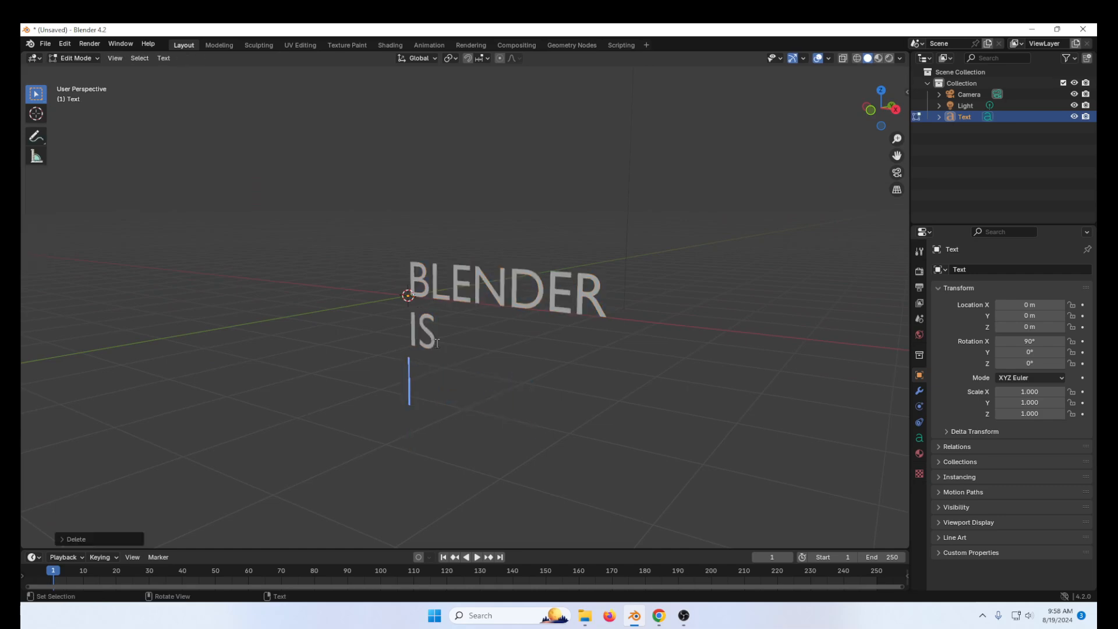
key(BackSpace)
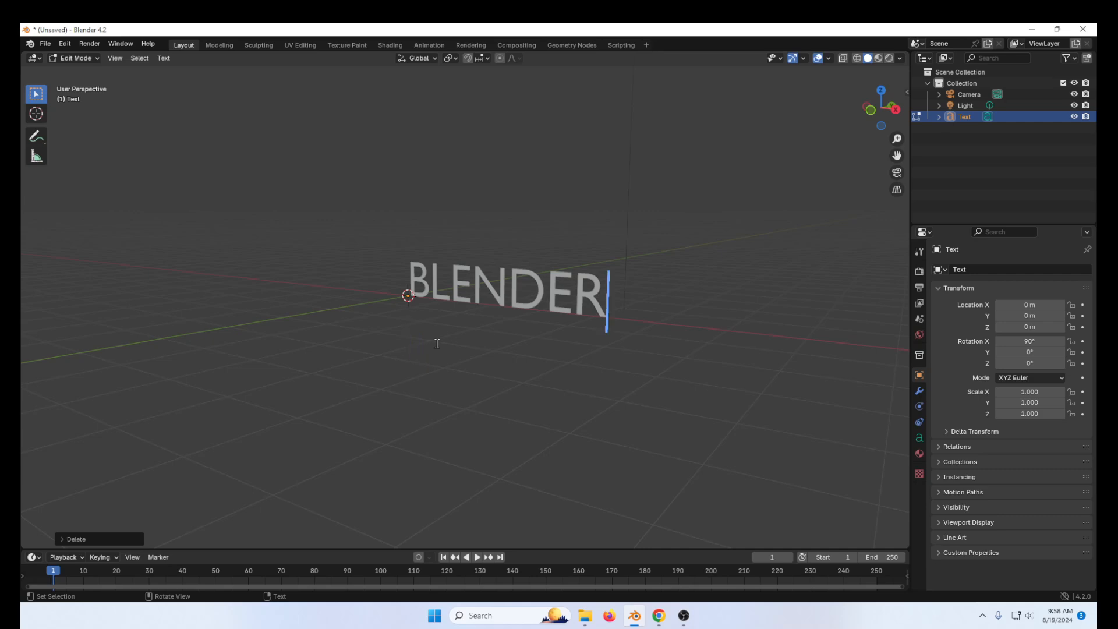
Switch the BLENDER text object back to Object Mode
middle_drag(618, 412, 583, 390)
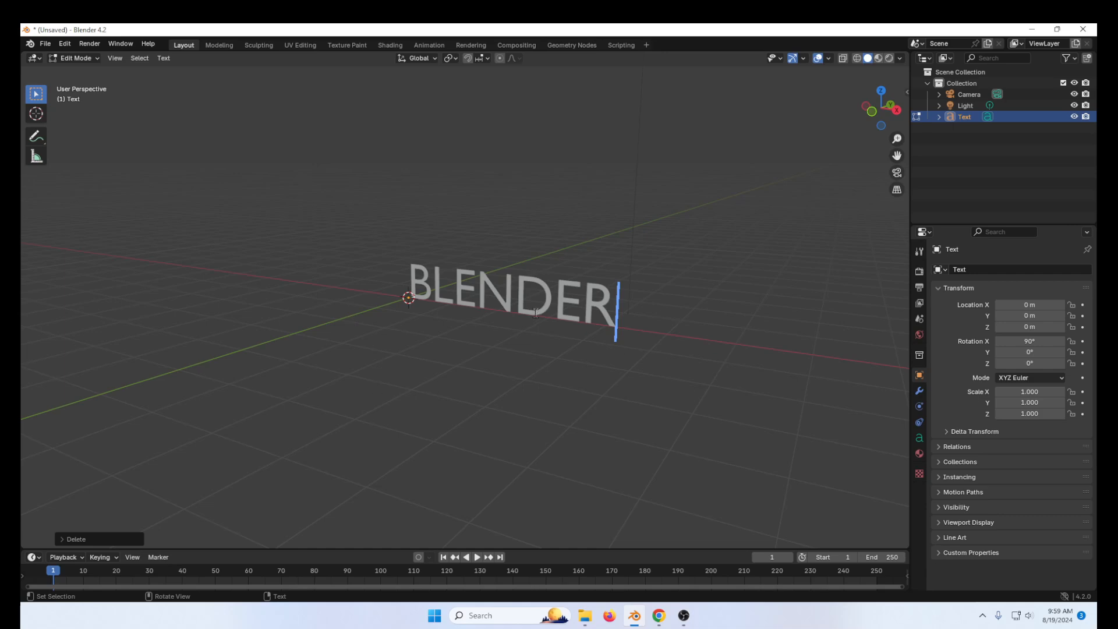
click(65, 57)
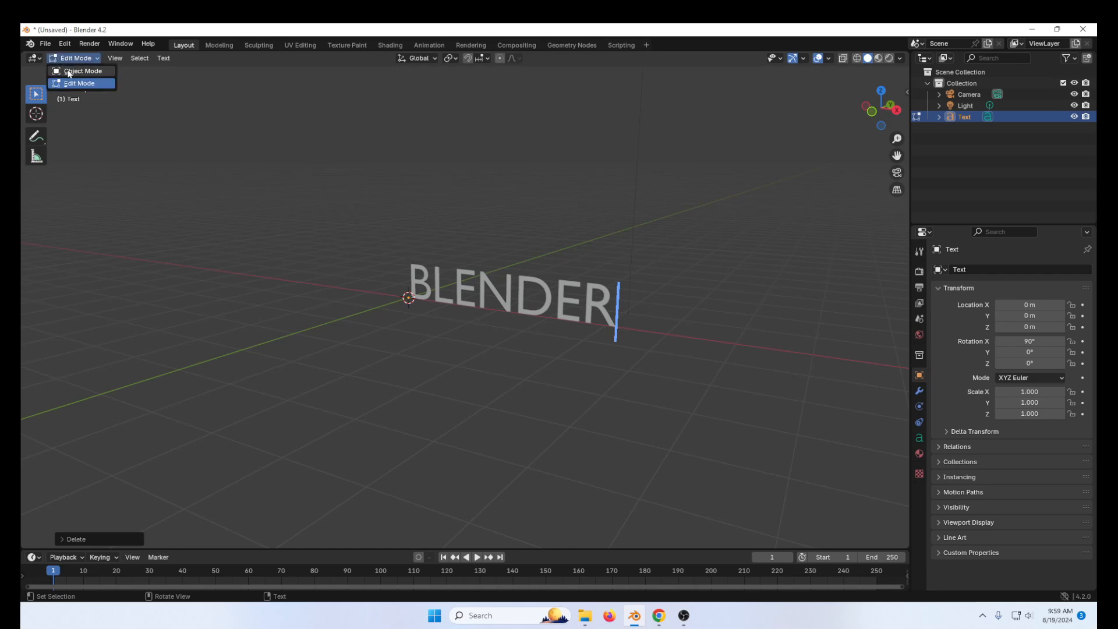
click(68, 71)
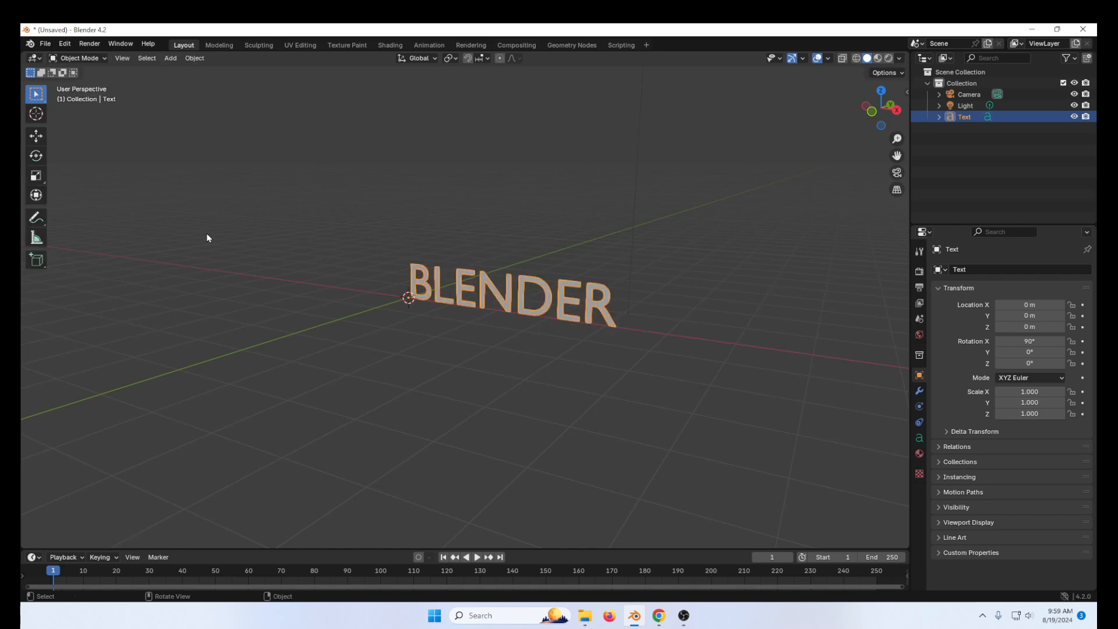
Try rotating the BLENDER text around its origin about the global Z axis
middle_drag(355, 292, 471, 311)
scroll(351, 307, up, 5)
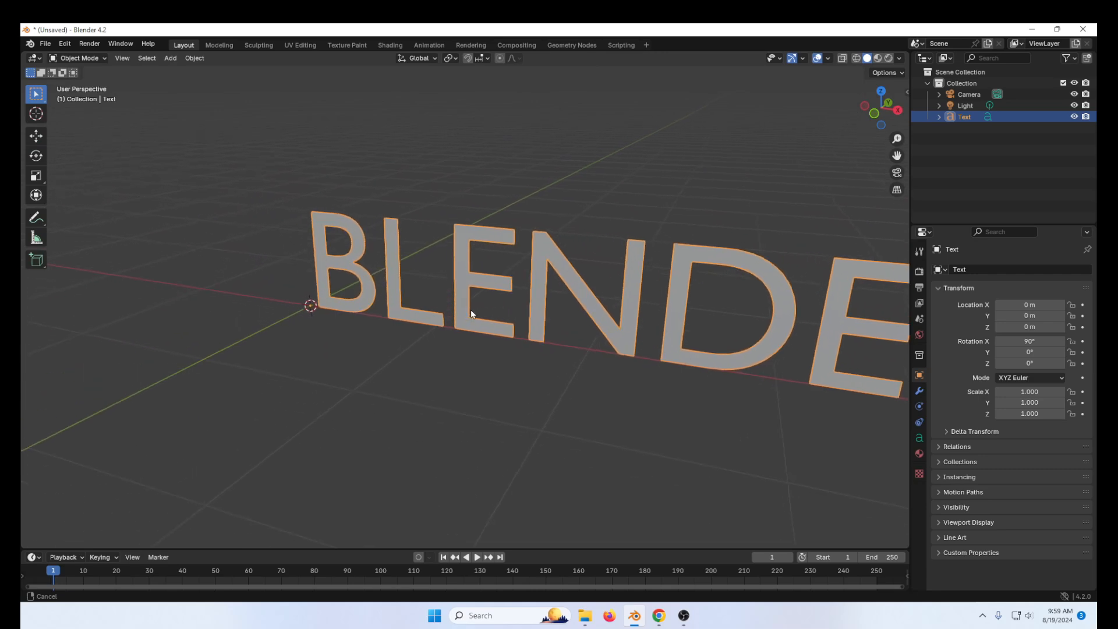
click(309, 306)
key(r)
key(z)
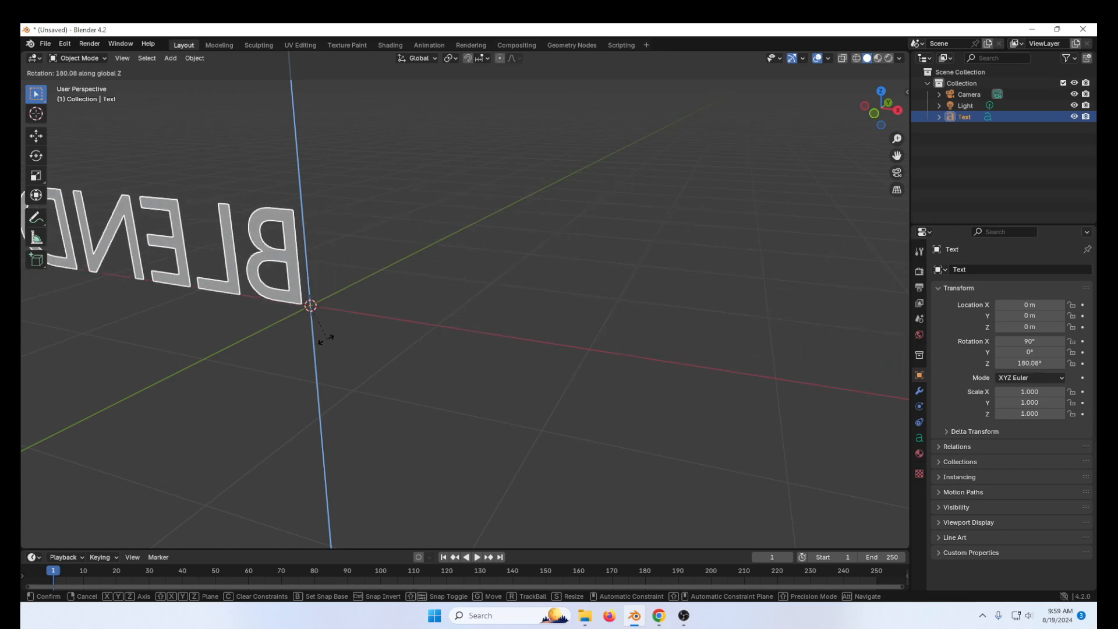
right_click(295, 268)
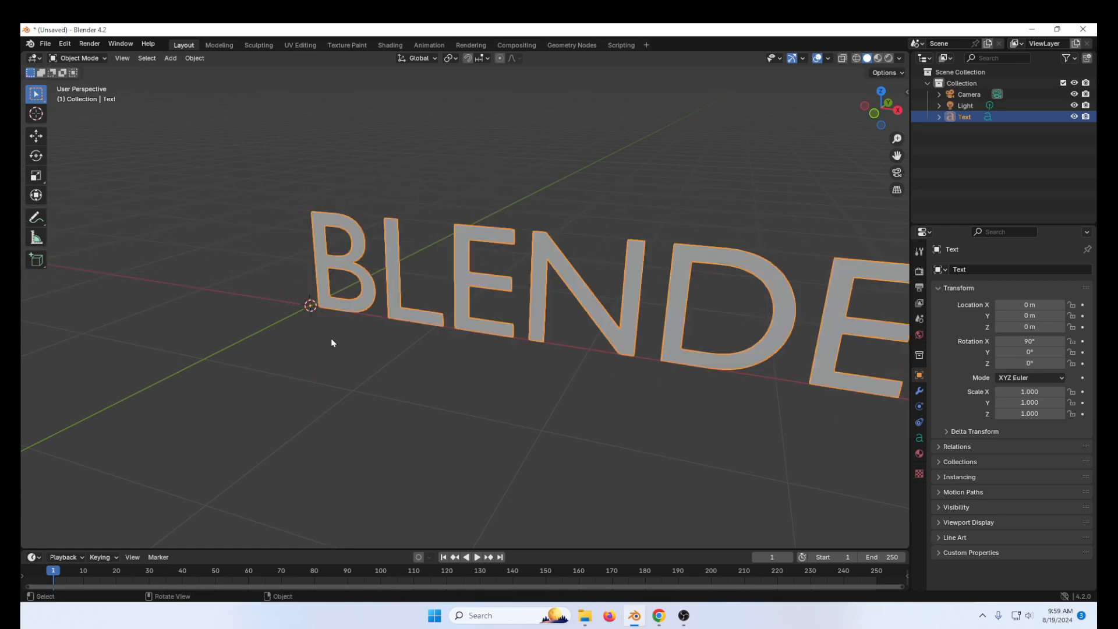
Set the BLENDER text's paragraph alignment to Center horizontally and Middle vertically
scroll(414, 397, down, 3)
click(362, 302)
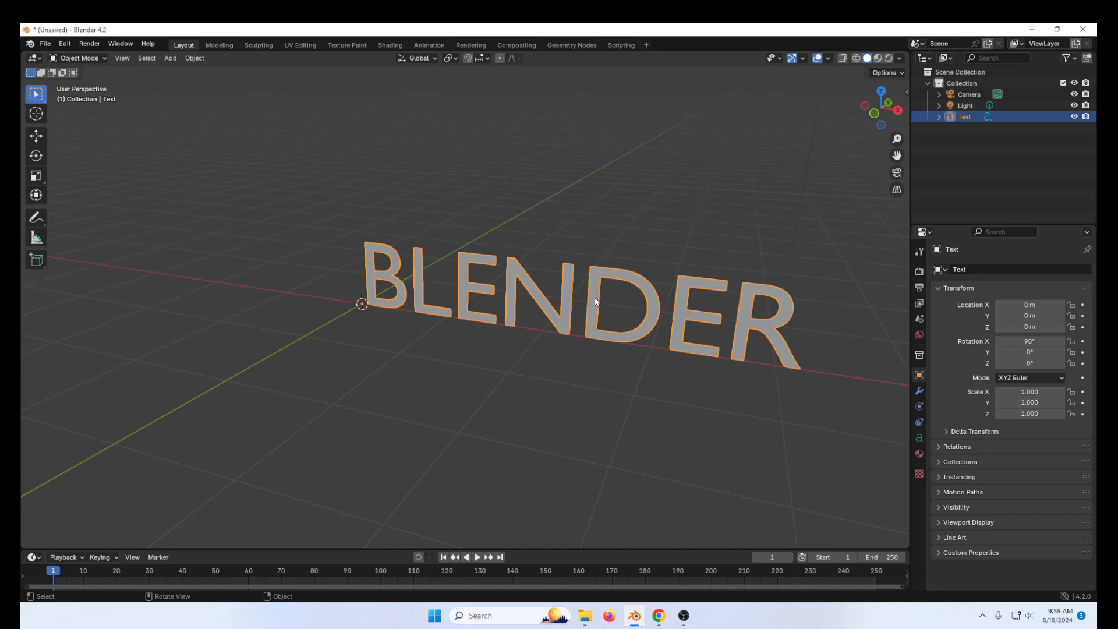
scroll(594, 297, down, 3)
click(544, 278)
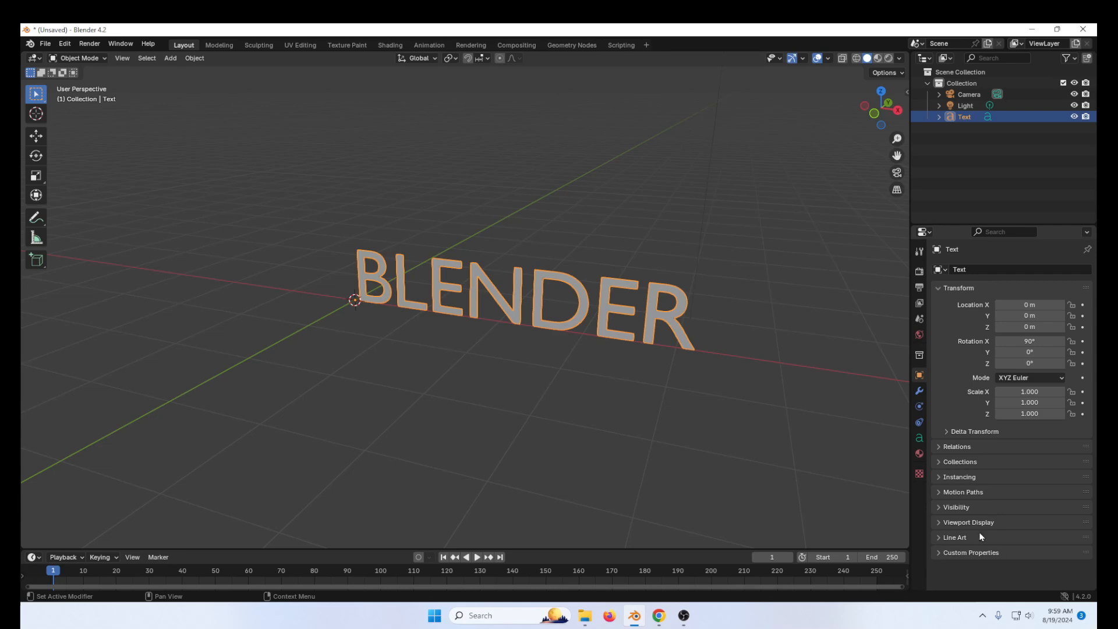
click(920, 441)
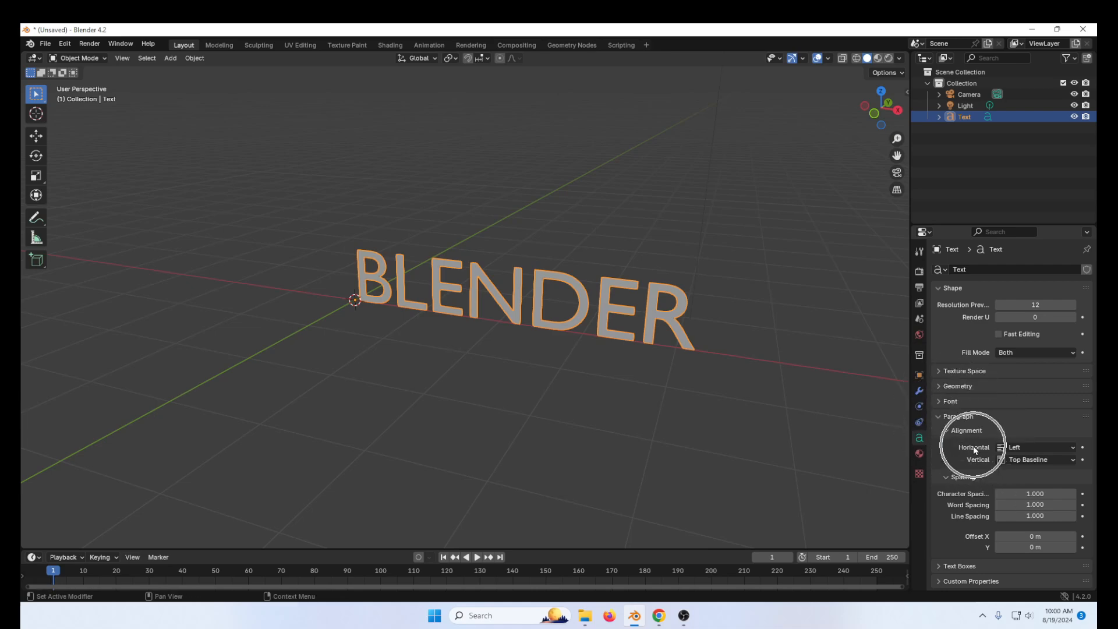
click(1020, 446)
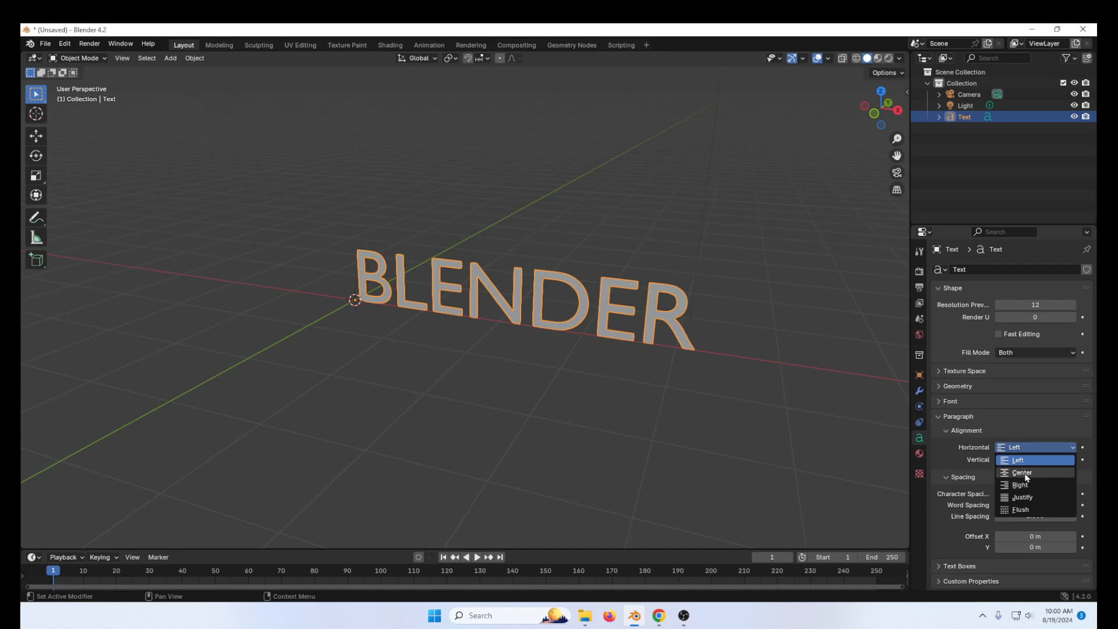
click(1025, 473)
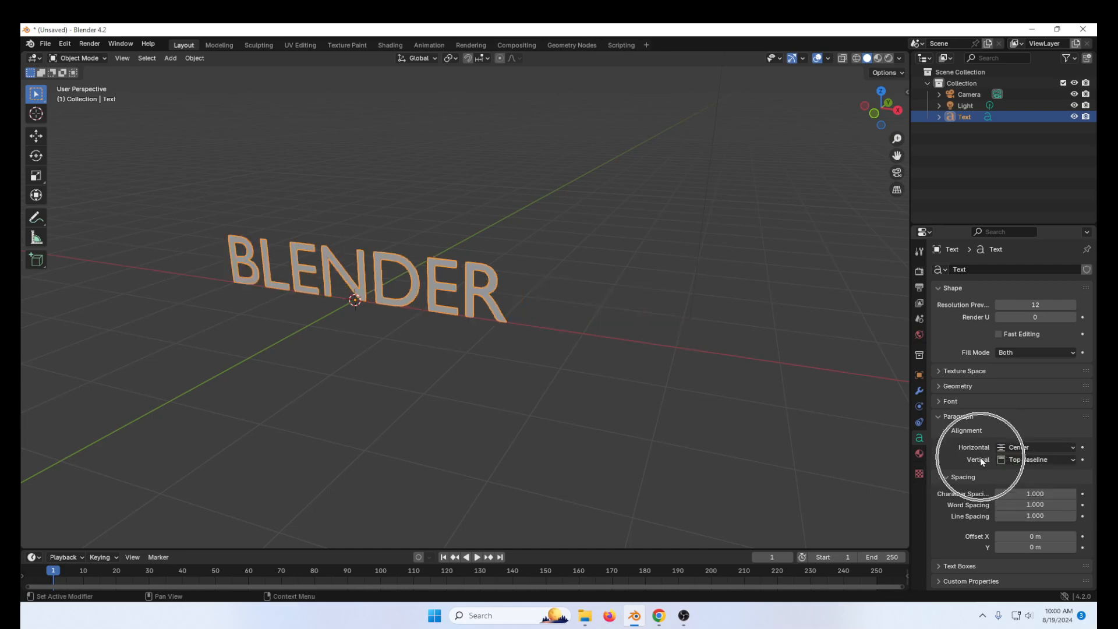
click(1016, 460)
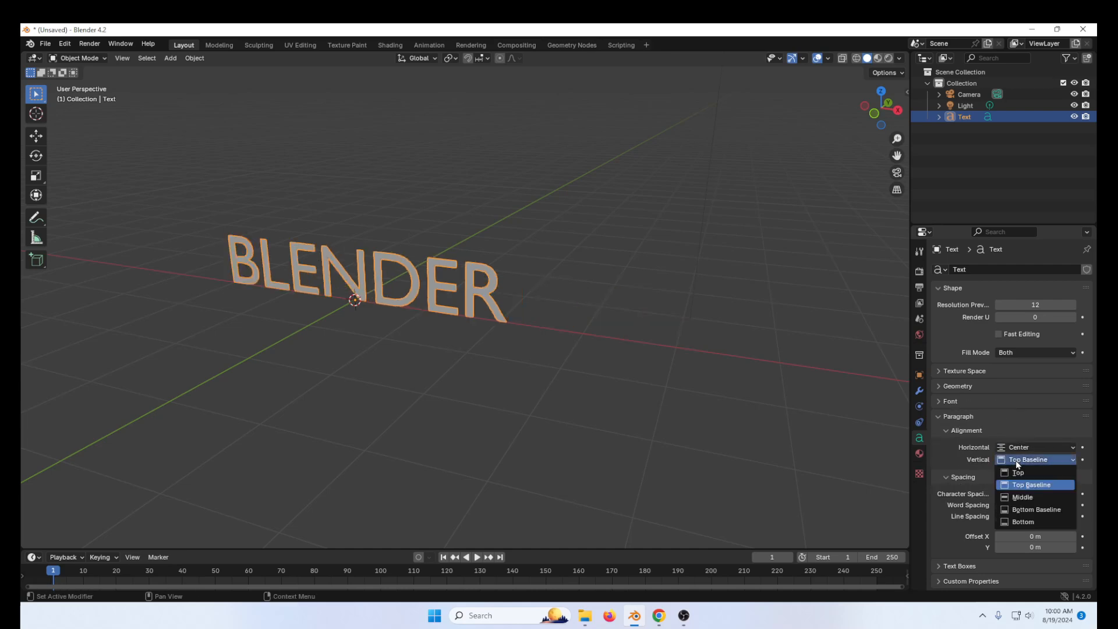
click(1023, 496)
Give the BLENDER text thickness by setting its geometry Extrude value to 0.1 m
middle_drag(391, 354, 404, 360)
scroll(316, 342, up, 5)
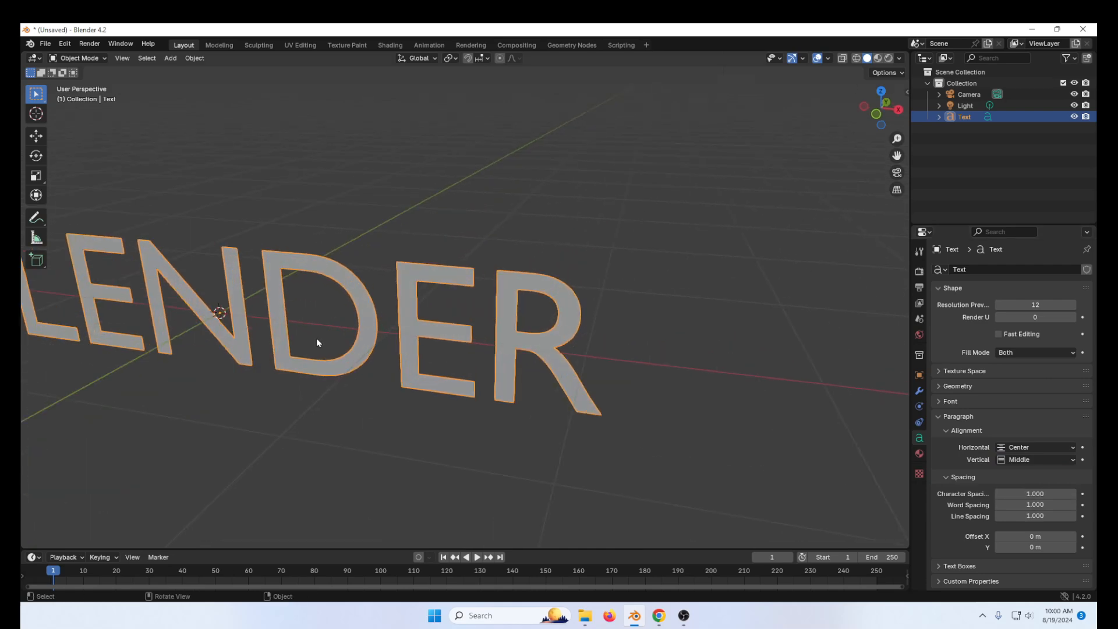
scroll(213, 349, down, 3)
middle_drag(249, 349, 271, 370)
scroll(210, 355, down, 2)
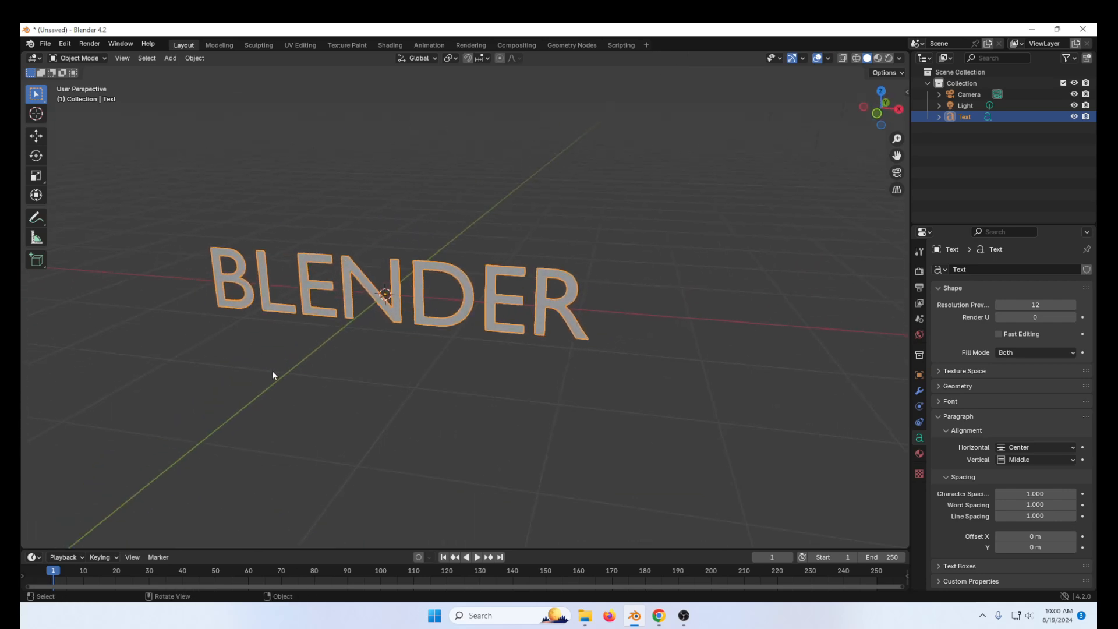
click(936, 389)
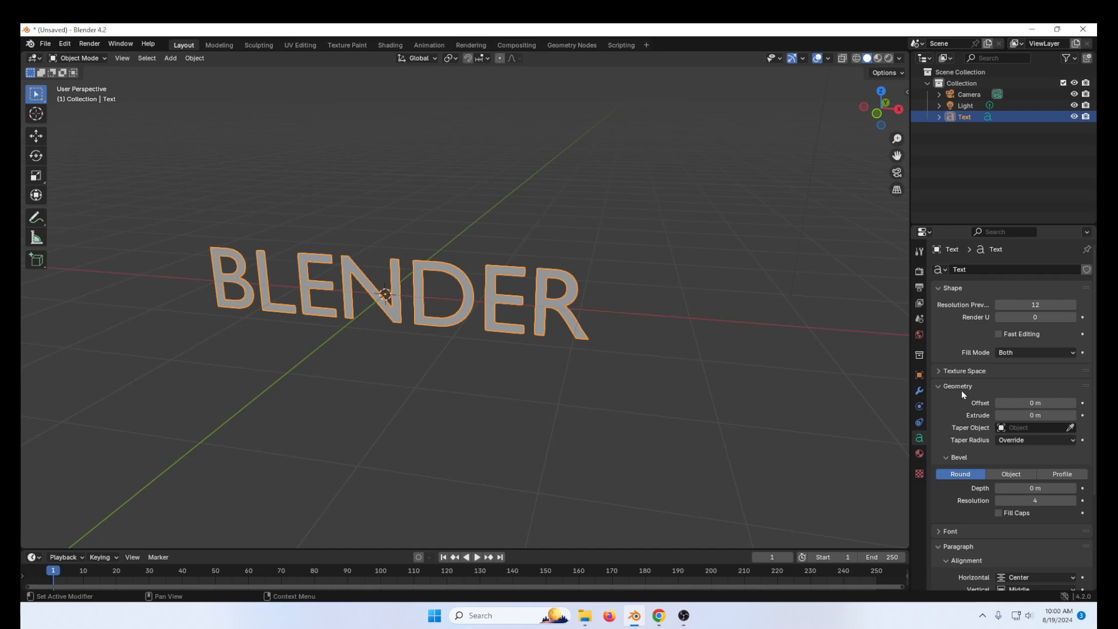
click(1029, 417)
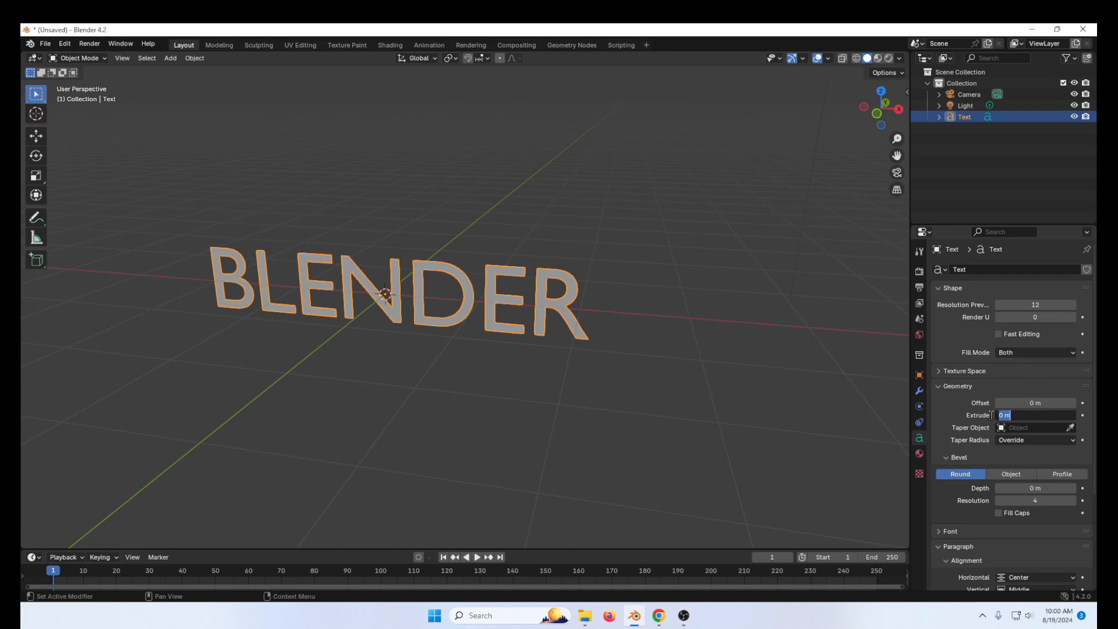
text(0.1)
key(Return)
middle_drag(656, 403, 617, 321)
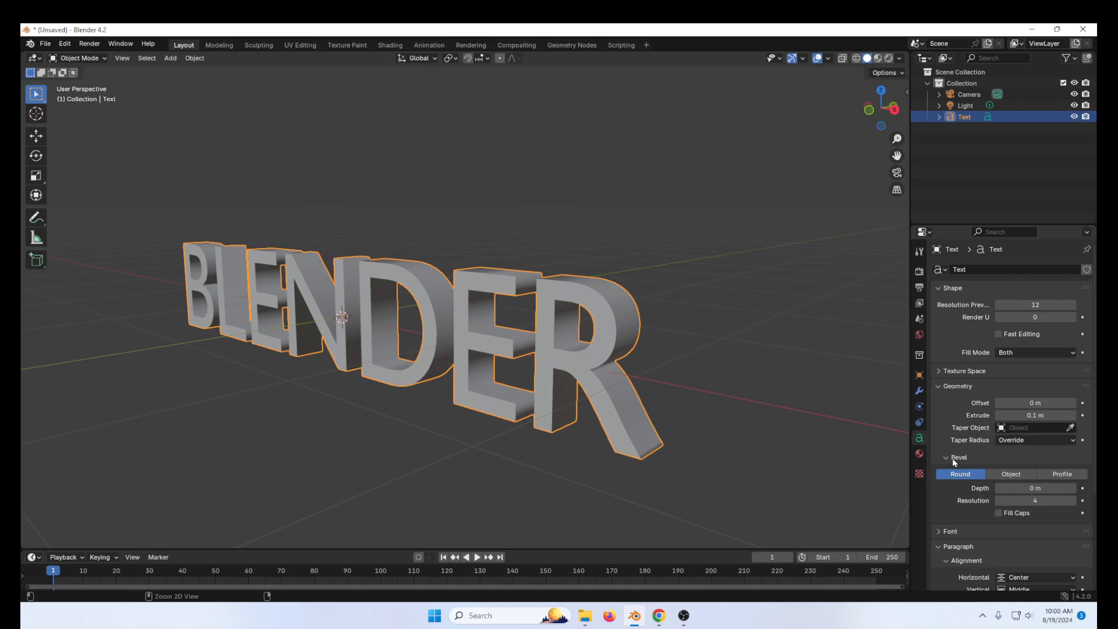
Round the edges of the extruded BLENDER text by setting the bevel Depth to 0.01 m
click(976, 489)
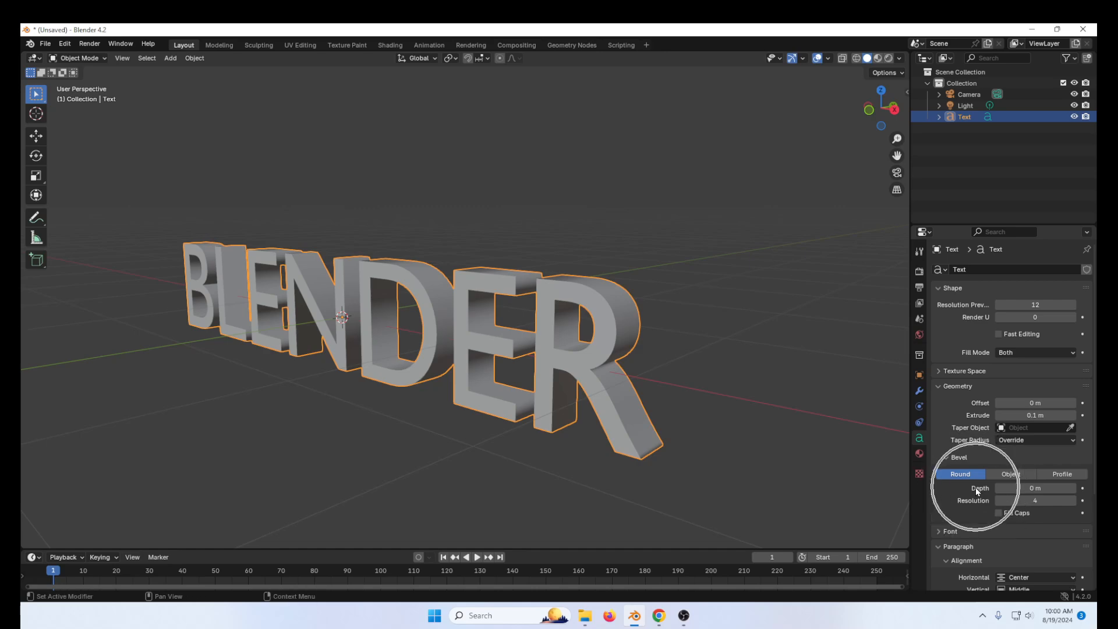
click(1025, 490)
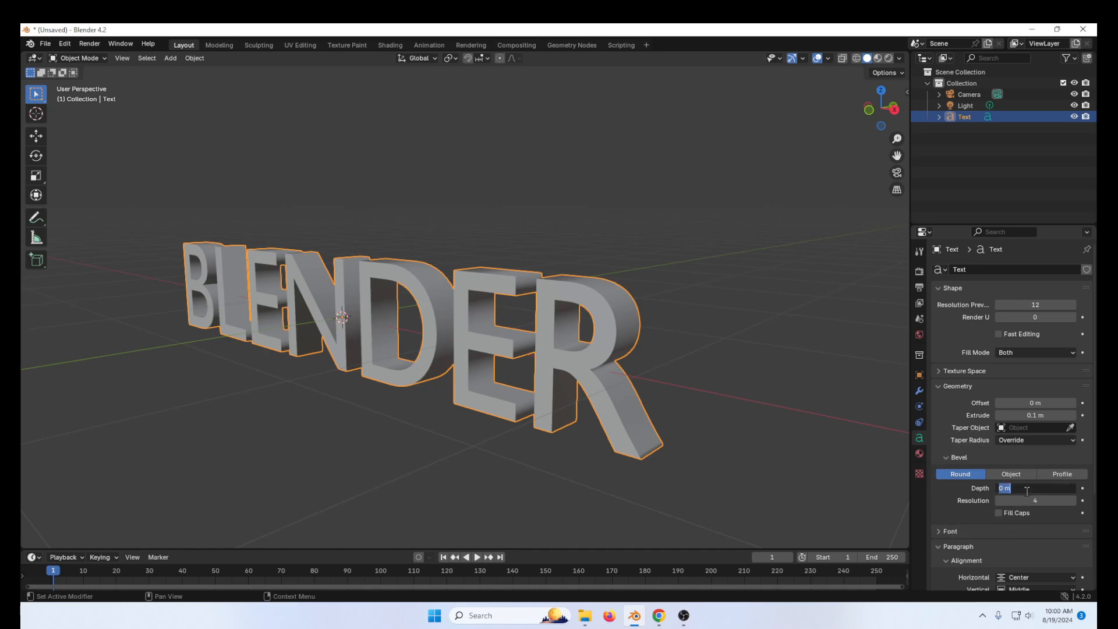
text(0.01)
key(Return)
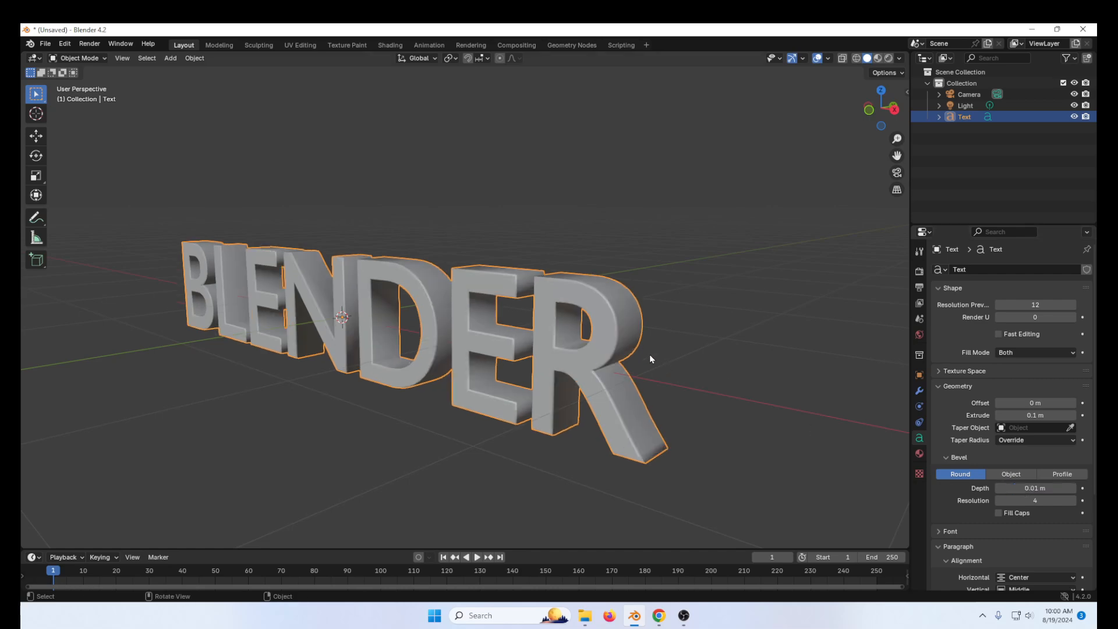
scroll(628, 329, up, 3)
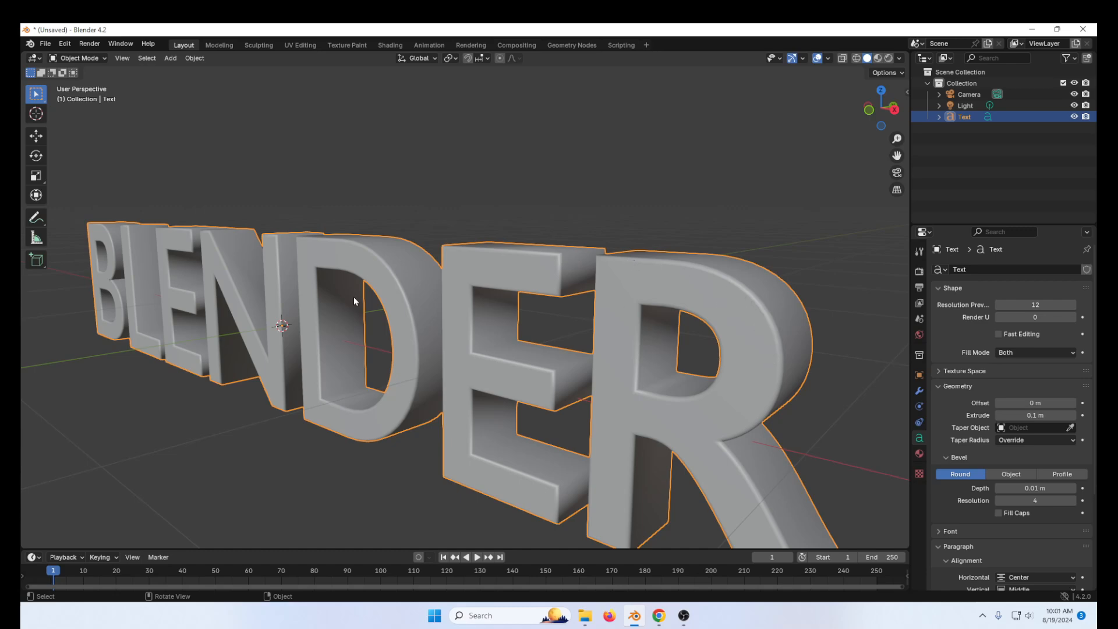
scroll(353, 295, down, 4)
middle_drag(331, 296, 373, 318)
scroll(421, 292, down, 3)
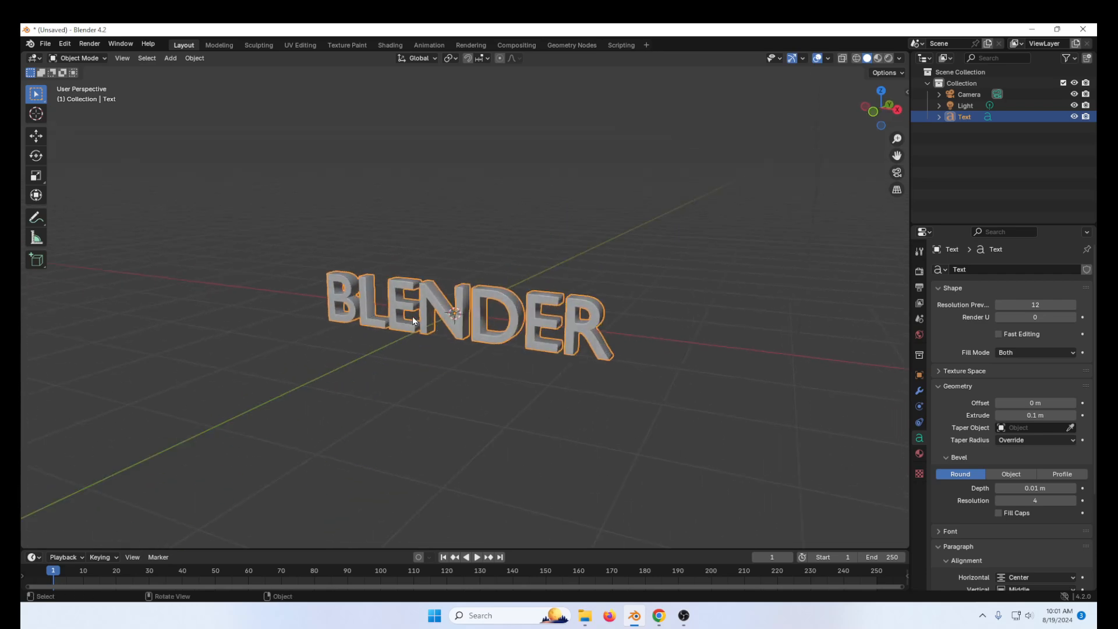